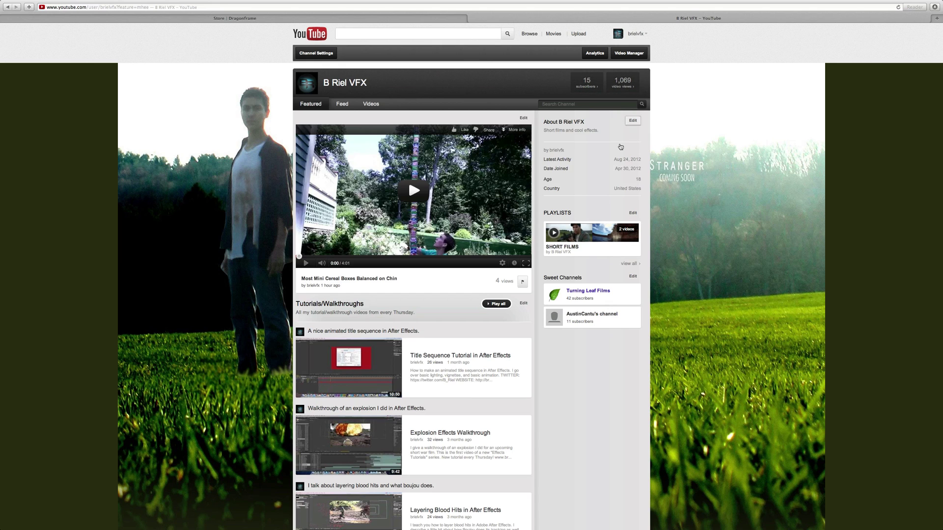
Step: Scroll the Premiere Pro panel and return to the Premiere Pro workspace
{"action": "scroll", "coordinate": [227, 260], "scroll_direction": "down", "scroll_amount": 2}
{"action": "scroll", "coordinate": [227, 260], "scroll_direction": "down", "scroll_amount": 5}
{"action": "scroll", "coordinate": [227, 260], "scroll_direction": "up", "scroll_amount": 6}
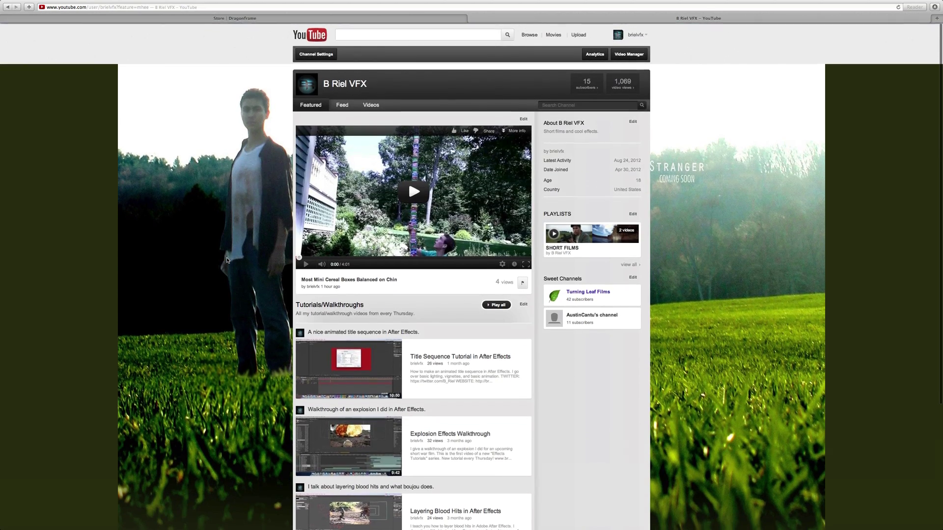
{"action": "key", "text": "ctrl+Left"}
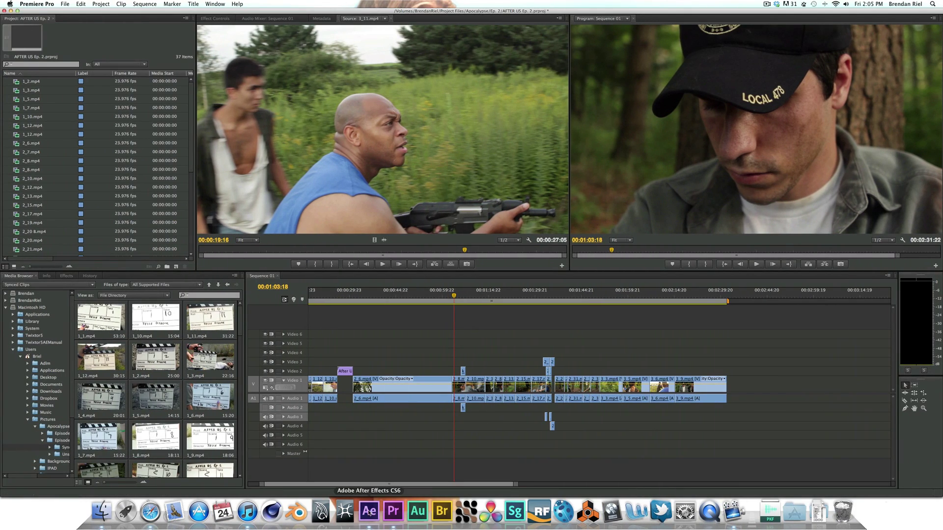
Step: Bring After Effects forward, show the Project panel's items, and scrub back to earlier shots
{"action": "left_click", "coordinate": [369, 512]}
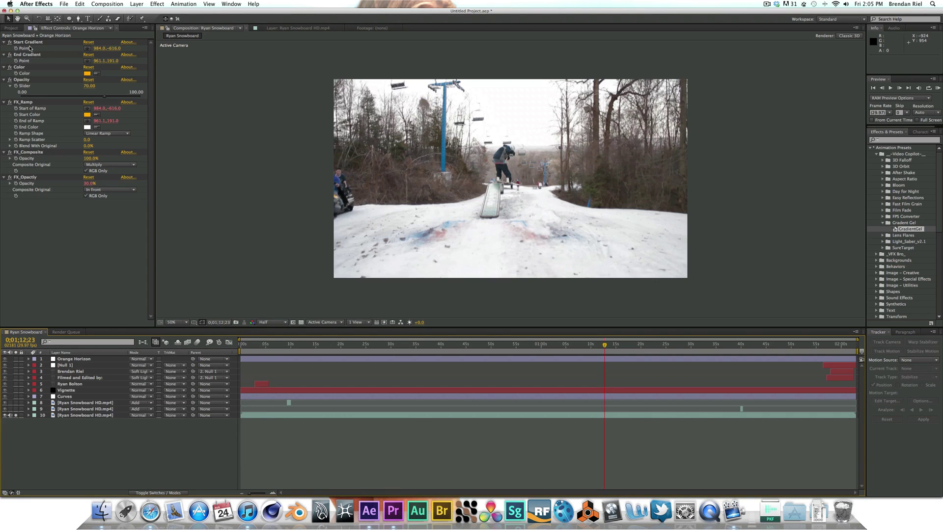
{"action": "left_click", "coordinate": [11, 28]}
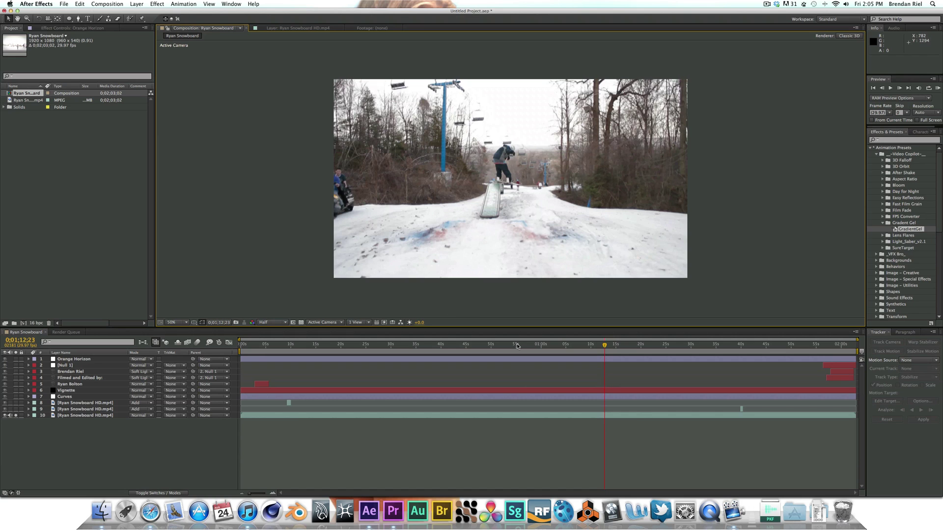
{"action": "left_click_drag", "start_coordinate": [517, 347], "coordinate": [454, 351]}
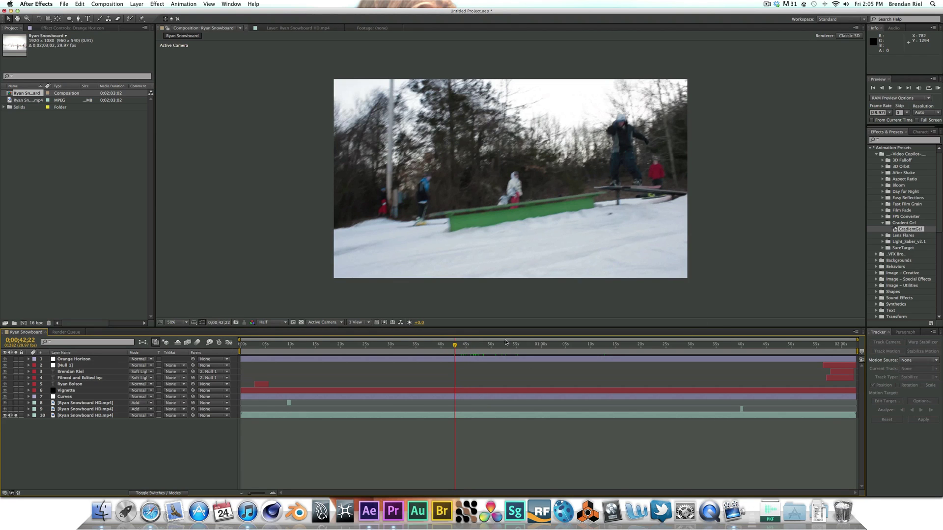
{"action": "left_click_drag", "start_coordinate": [453, 347], "coordinate": [358, 352]}
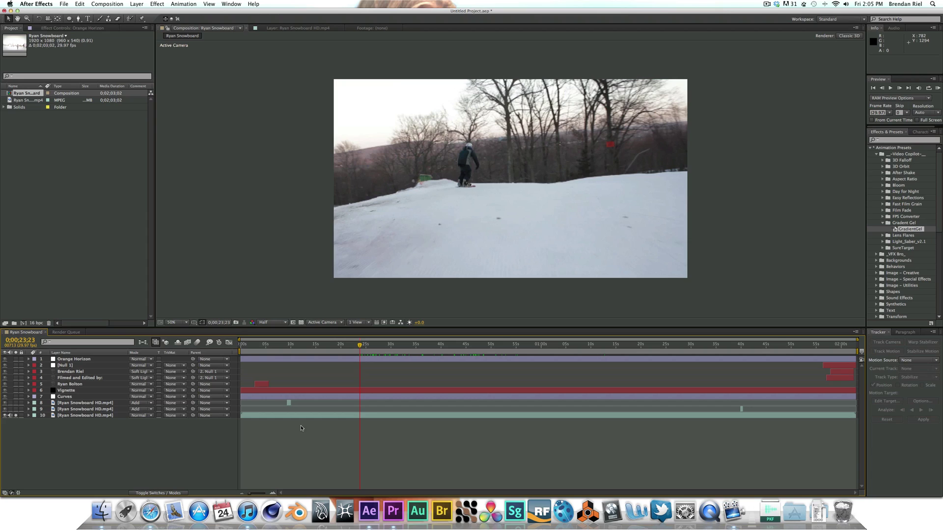
Step: Hide layers 1–9 except layer 7 Curves, so only its grade shows on the base footage
{"action": "left_click", "coordinate": [17, 416]}
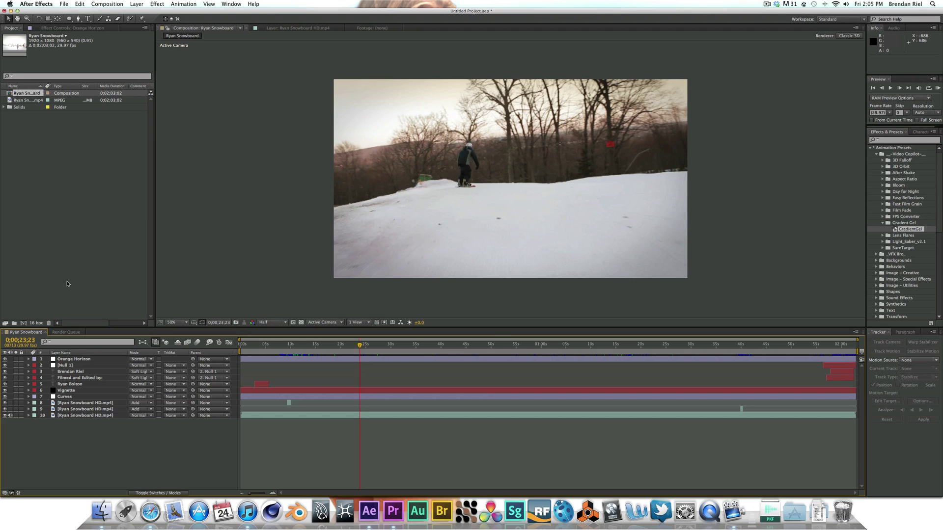
{"action": "left_click_drag", "start_coordinate": [4, 359], "coordinate": [6, 408]}
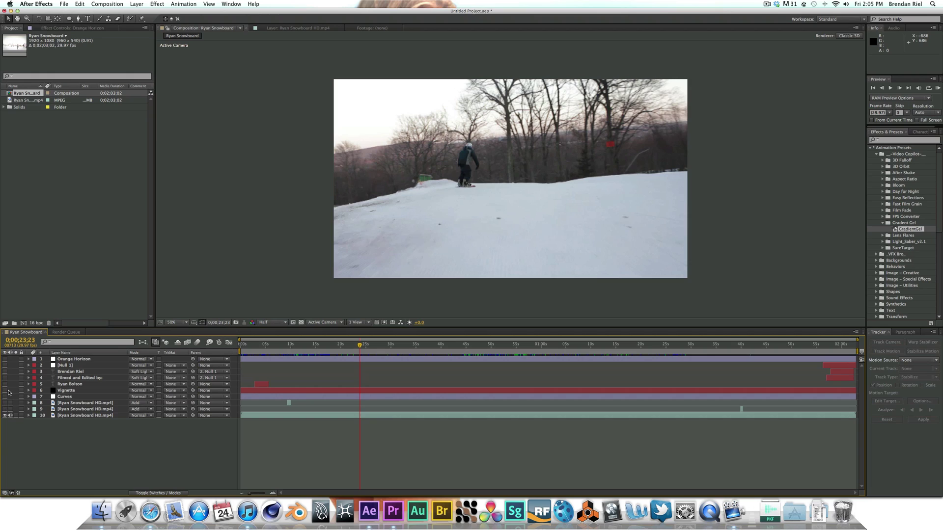
{"action": "left_click", "coordinate": [4, 396]}
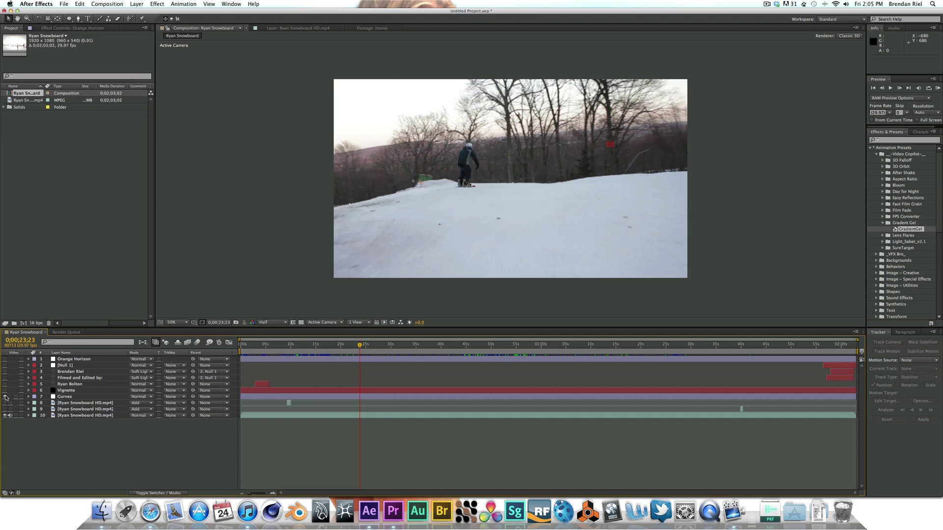
{"action": "left_click", "coordinate": [264, 399]}
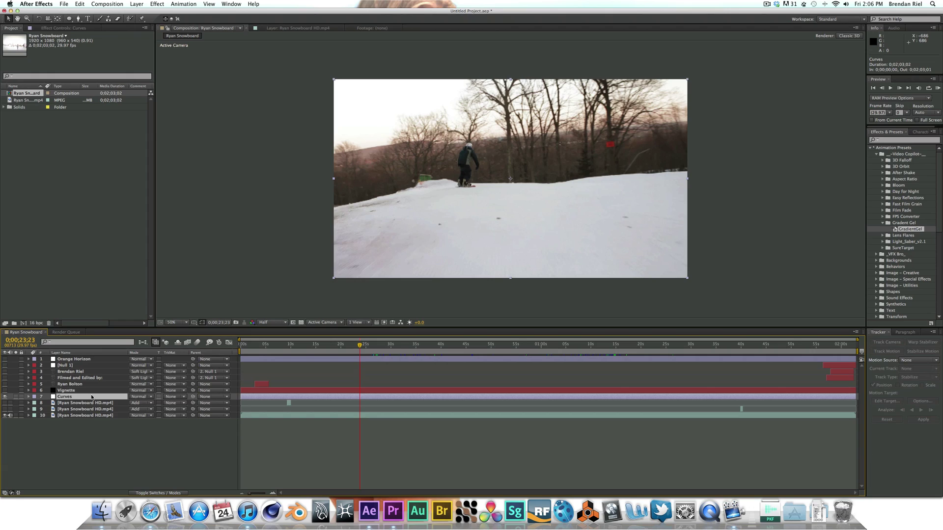
{"action": "key", "text": "Return"}
{"action": "left_click", "coordinate": [97, 443]}
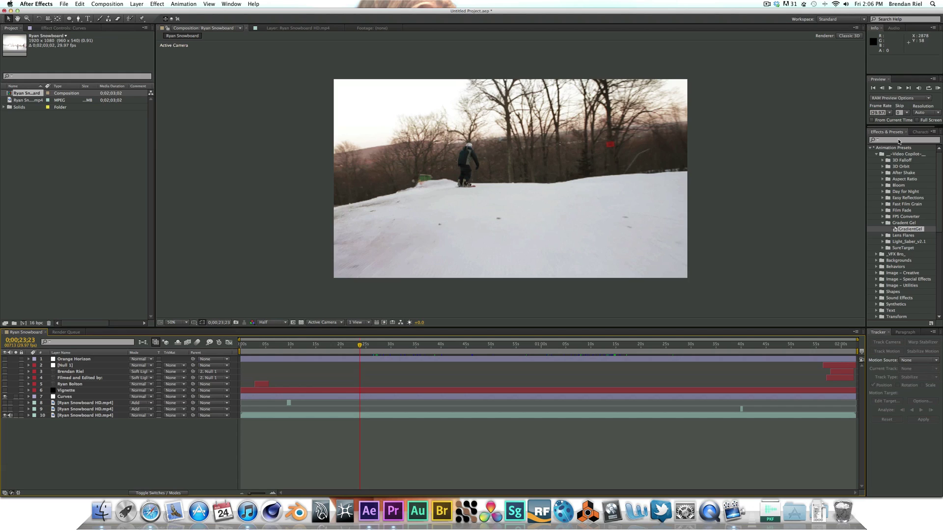
Step: Open the Curves Effect Controls, view the Red then Blue channel curves, and toggle the effect off and on
{"action": "left_click", "coordinate": [257, 397]}
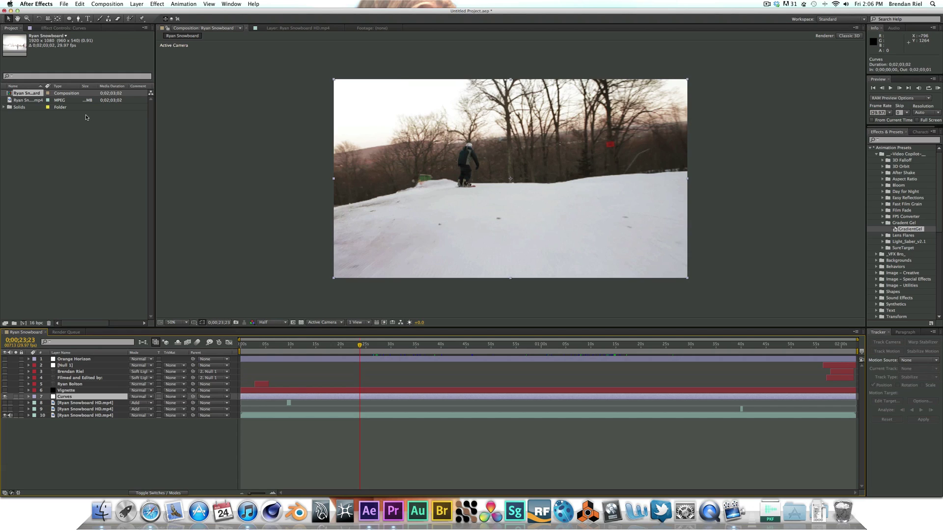
{"action": "left_click", "coordinate": [67, 28]}
{"action": "left_click", "coordinate": [111, 48]}
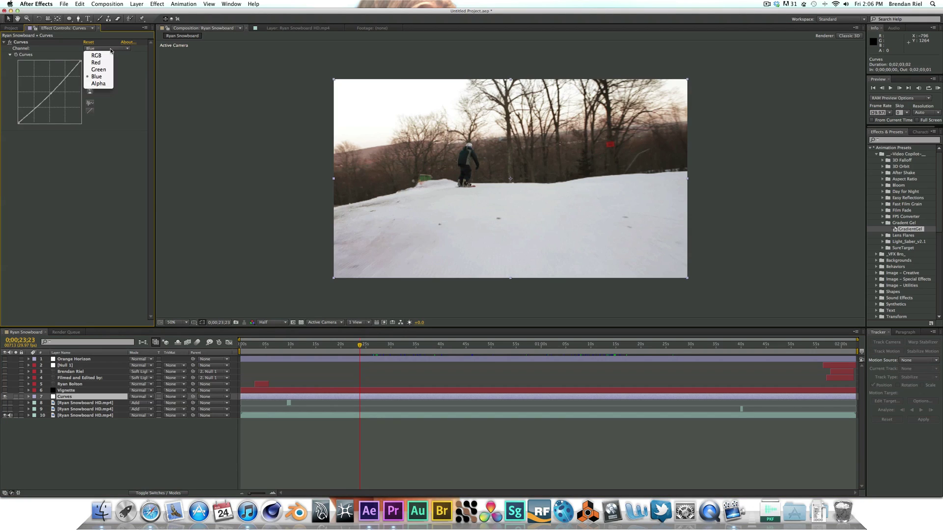
{"action": "left_click", "coordinate": [98, 62]}
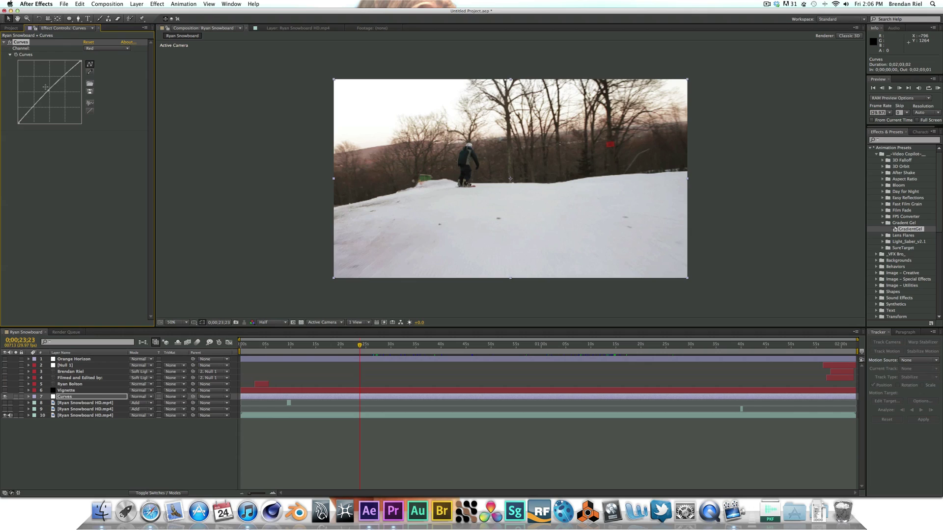
{"action": "left_click", "coordinate": [128, 49]}
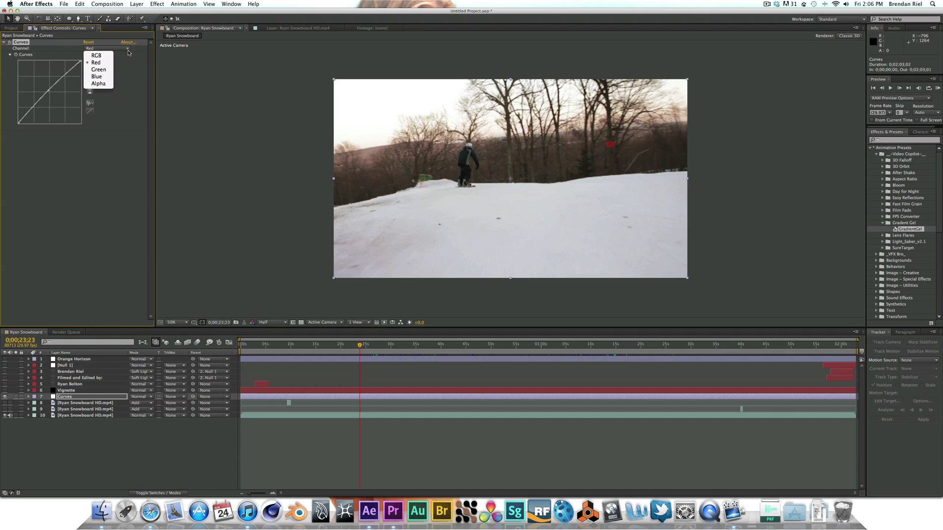
{"action": "left_click", "coordinate": [99, 79]}
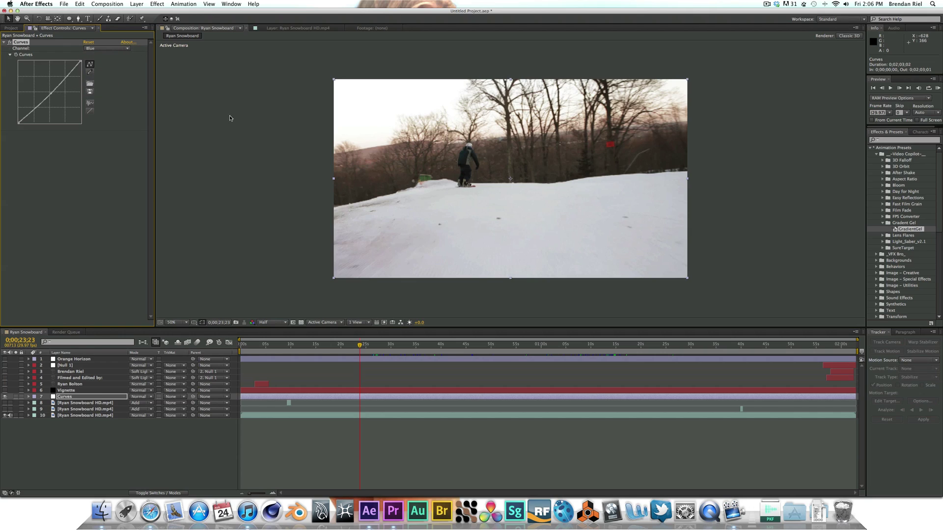
{"action": "left_click", "coordinate": [10, 43]}
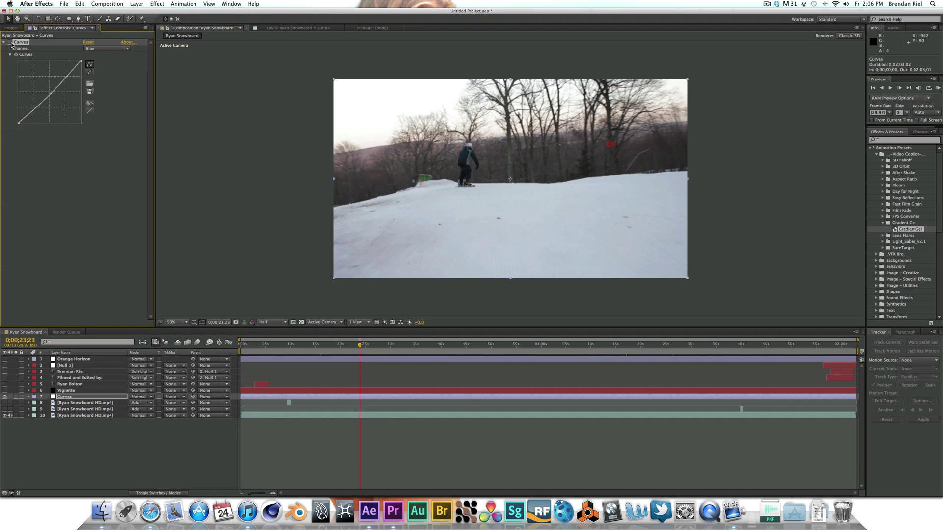
{"action": "left_click", "coordinate": [11, 43]}
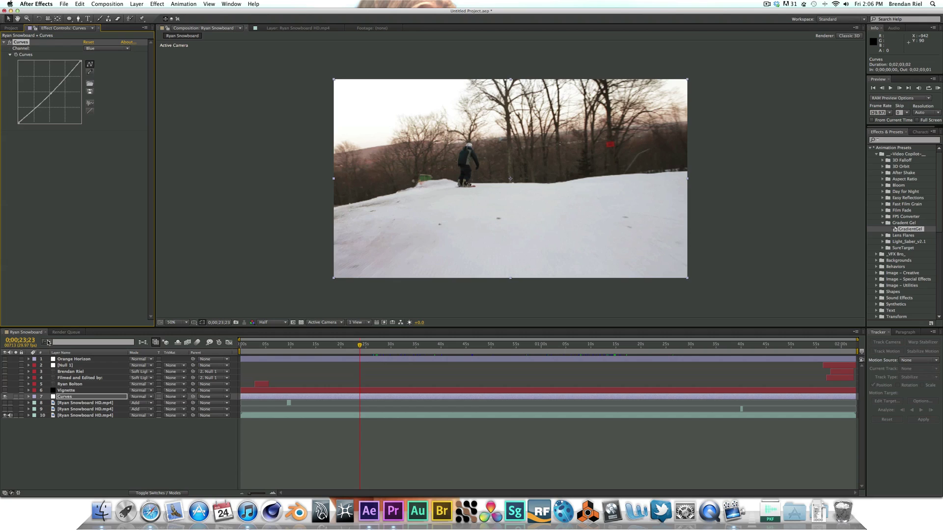
Step: Make the Vignette layer visible again and scrub back to an earlier shot
{"action": "left_click", "coordinate": [5, 390]}
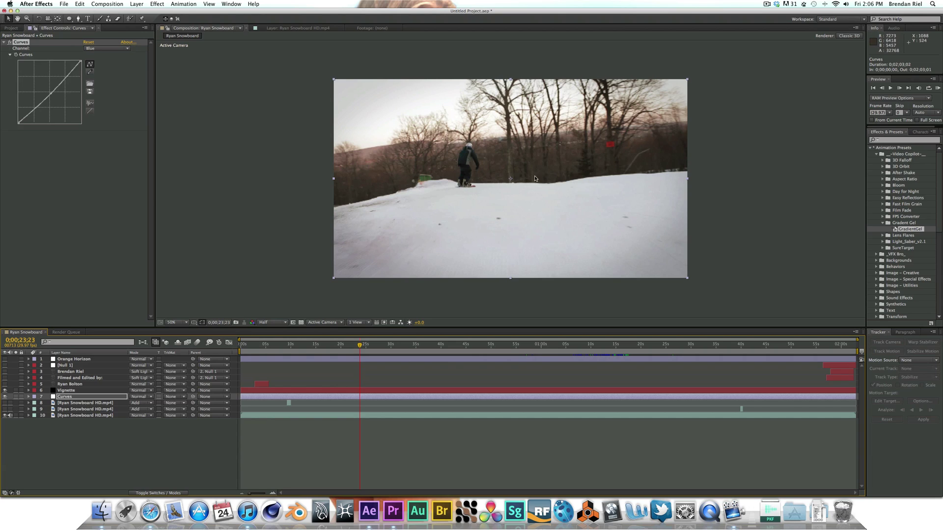
{"action": "mouse_move", "coordinate": [355, 352]}
{"action": "left_mouse_down"}
{"action": "mouse_move", "coordinate": [325, 347]}
{"action": "mouse_move", "coordinate": [351, 350]}
{"action": "left_mouse_up"}
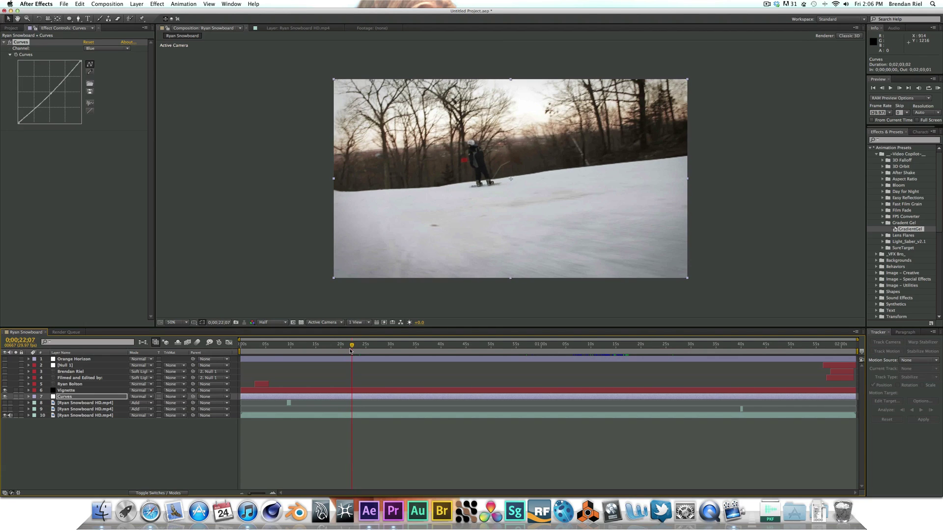
Step: Create a black full-frame solid named 'Vignette' with Layer > New > Solid
{"action": "left_click", "coordinate": [139, 5]}
{"action": "mouse_move", "coordinate": [218, 13]}
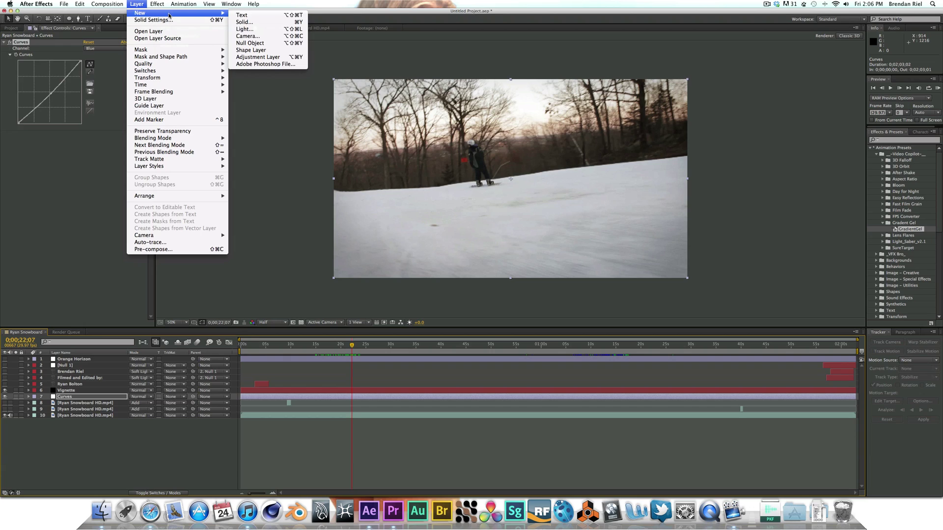
{"action": "left_click", "coordinate": [244, 22]}
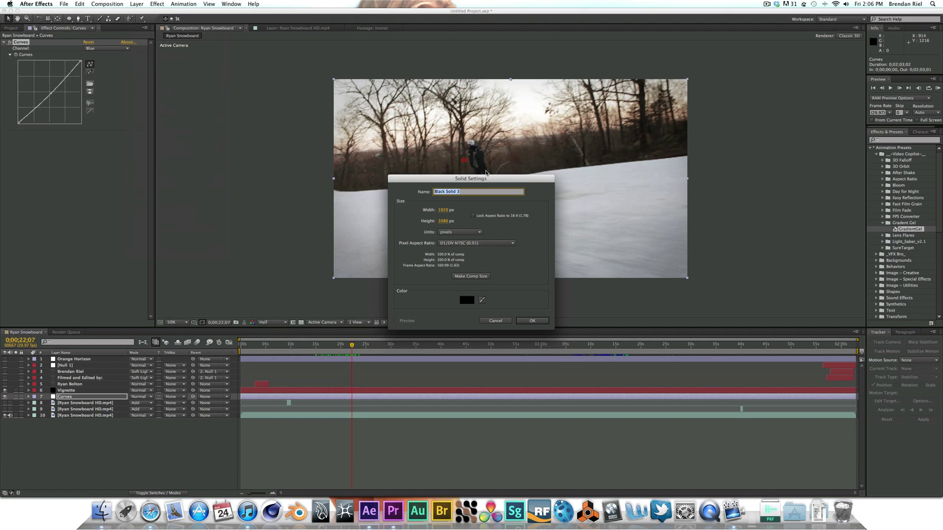
{"action": "type", "text": "Vignette"}
{"action": "left_click", "coordinate": [481, 278]}
{"action": "left_click", "coordinate": [464, 301]}
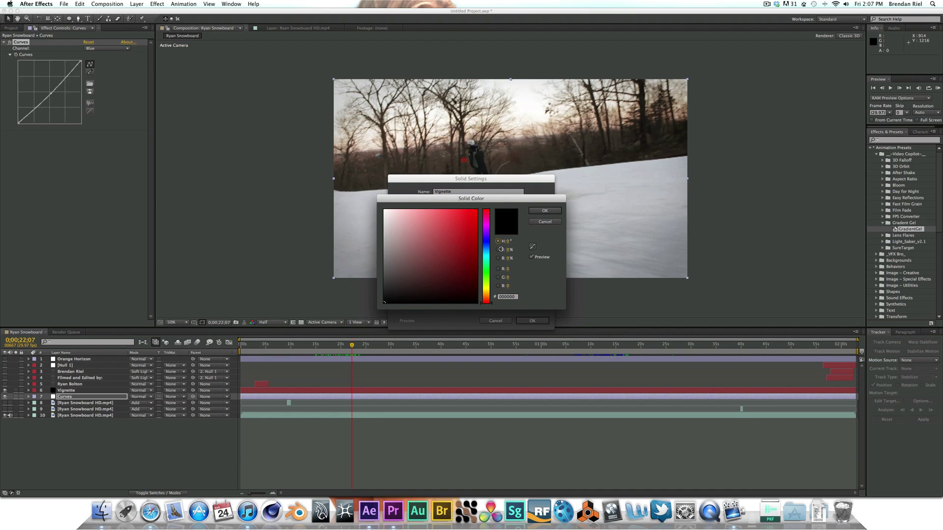
{"action": "left_click", "coordinate": [545, 212]}
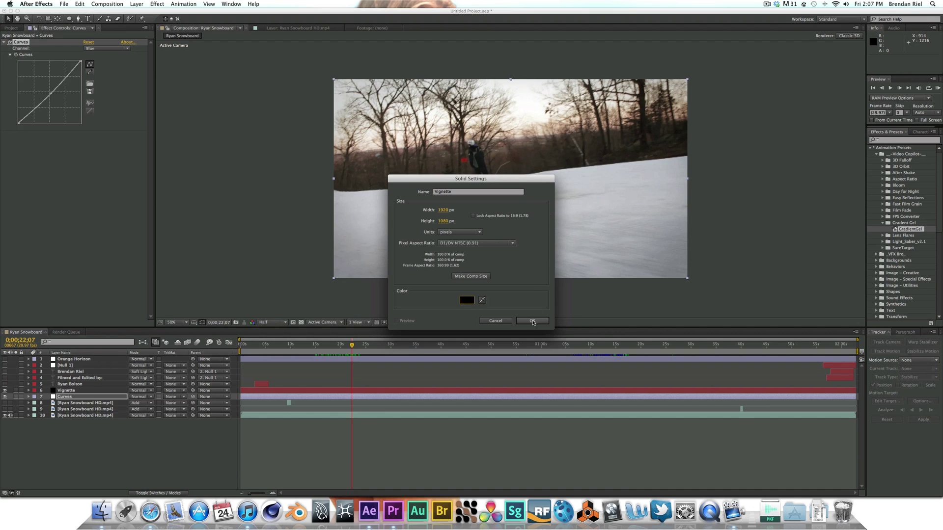
{"action": "left_click", "coordinate": [533, 321]}
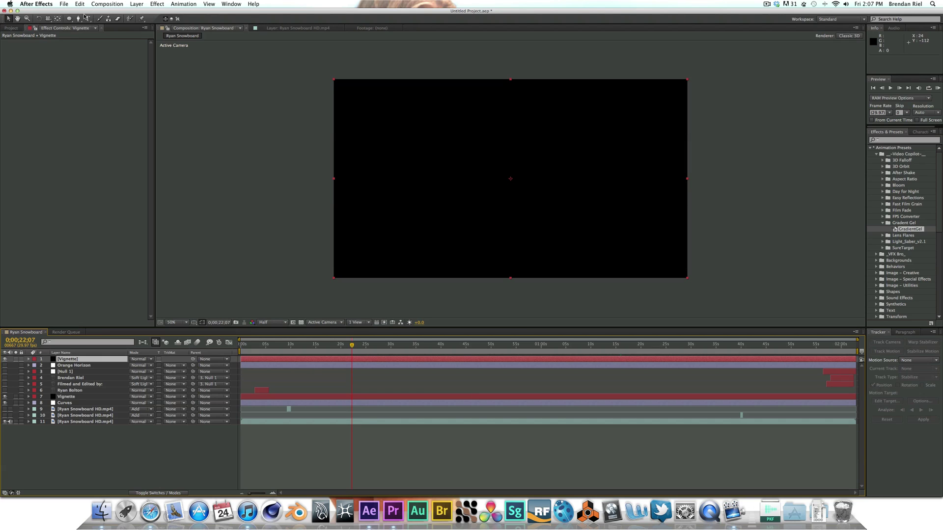
Step: Choose the Ellipse Tool from the shape flyout and add a full-frame ellipse mask to the Vignette solid
{"action": "left_click_drag", "start_coordinate": [69, 18], "coordinate": [93, 19]}
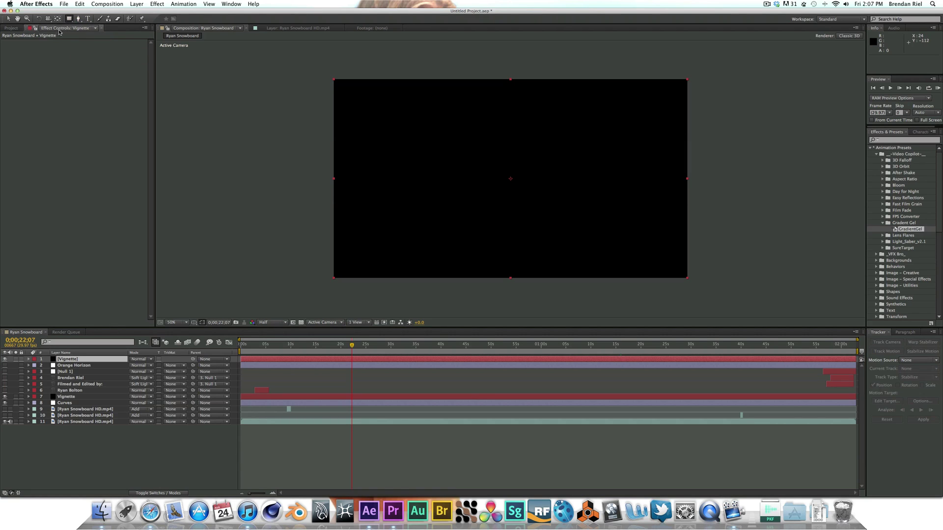
{"action": "left_click_drag", "start_coordinate": [70, 18], "coordinate": [96, 38]}
{"action": "double_click", "coordinate": [69, 19]}
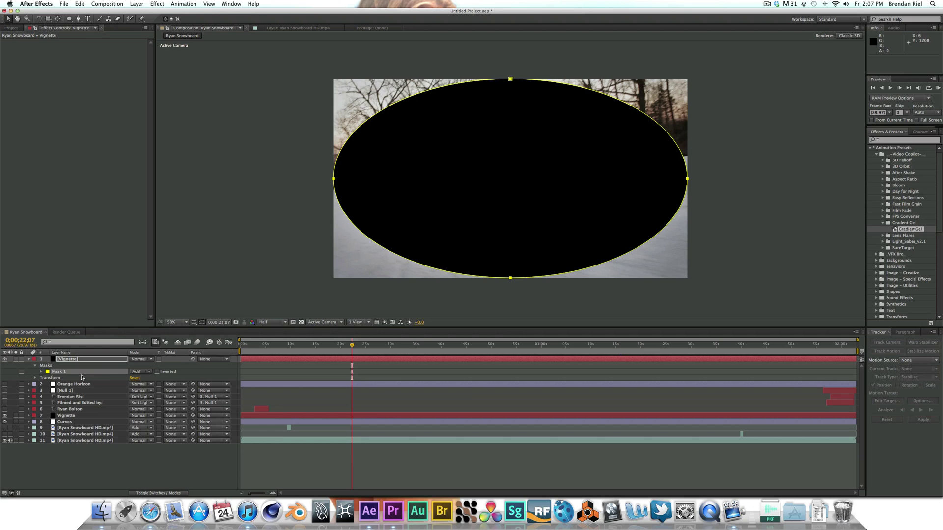
Step: Feather Mask 1 heavily to about 164 pixels and set its mode to Subtract
{"action": "key", "text": "f"}
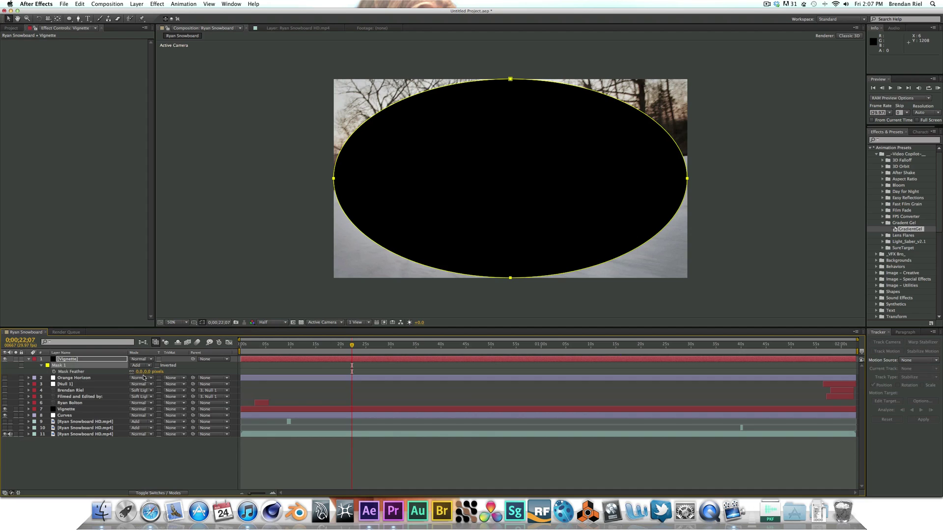
{"action": "left_click_drag", "start_coordinate": [145, 371], "coordinate": [205, 370]}
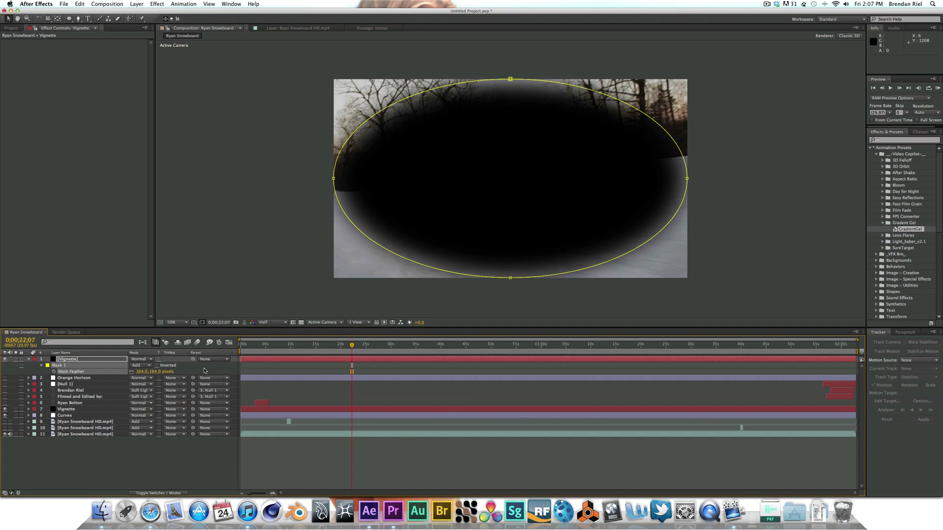
{"action": "left_click", "coordinate": [149, 366]}
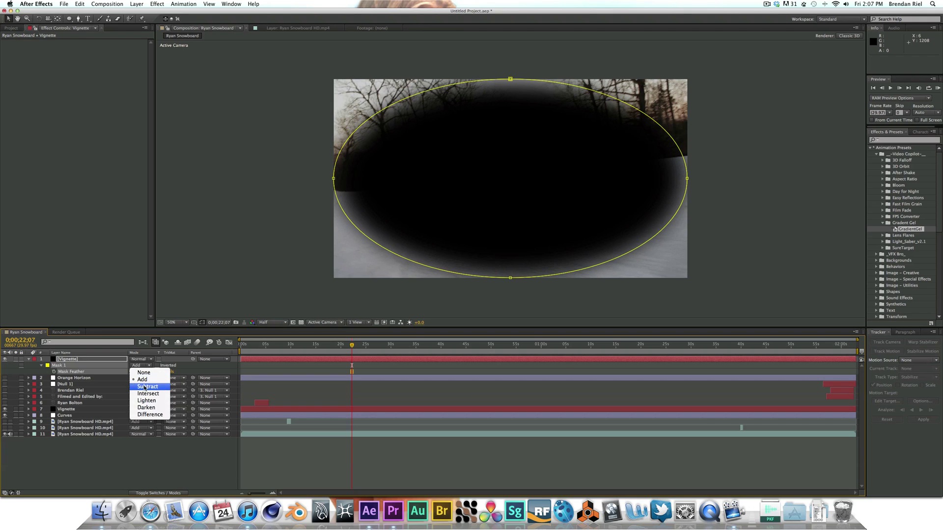
{"action": "left_click", "coordinate": [145, 388]}
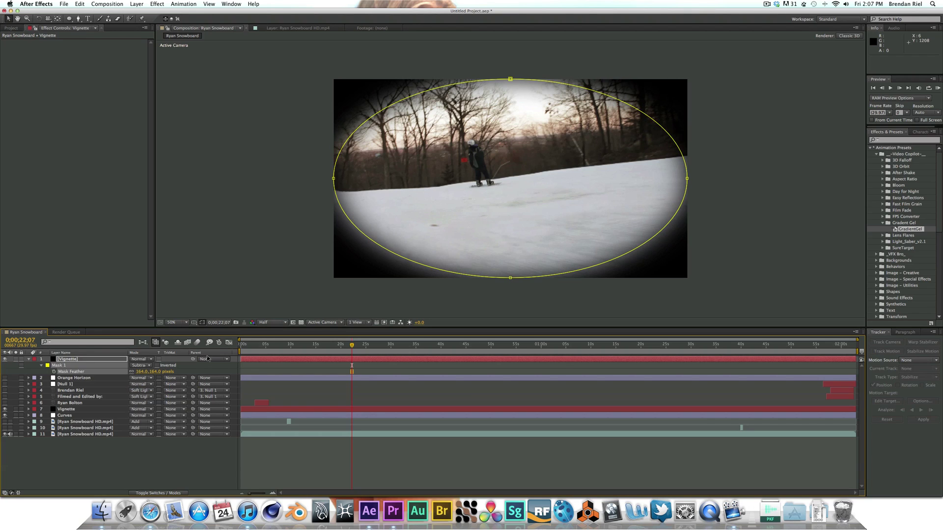
Step: Lower the Vignette solid's opacity to 40%
{"action": "left_click", "coordinate": [102, 360]}
{"action": "key", "text": "t"}
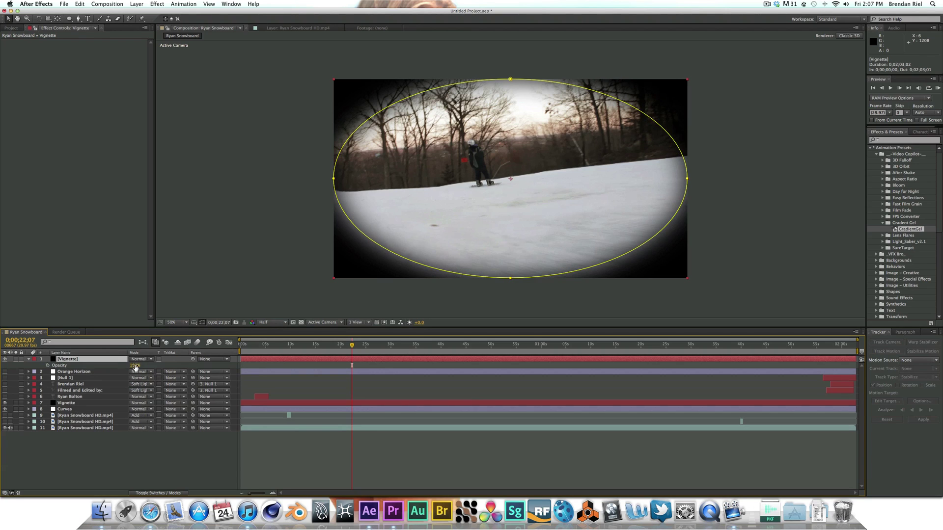
{"action": "left_click_drag", "start_coordinate": [135, 367], "coordinate": [113, 372]}
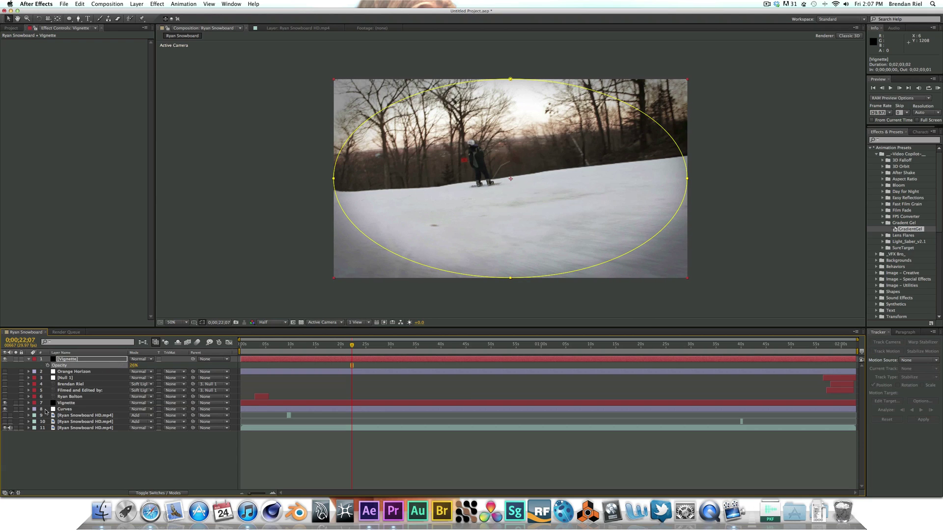
Step: Delete the new [Vignette] solid and turn the original Vignette layer back on
{"action": "left_click", "coordinate": [5, 402]}
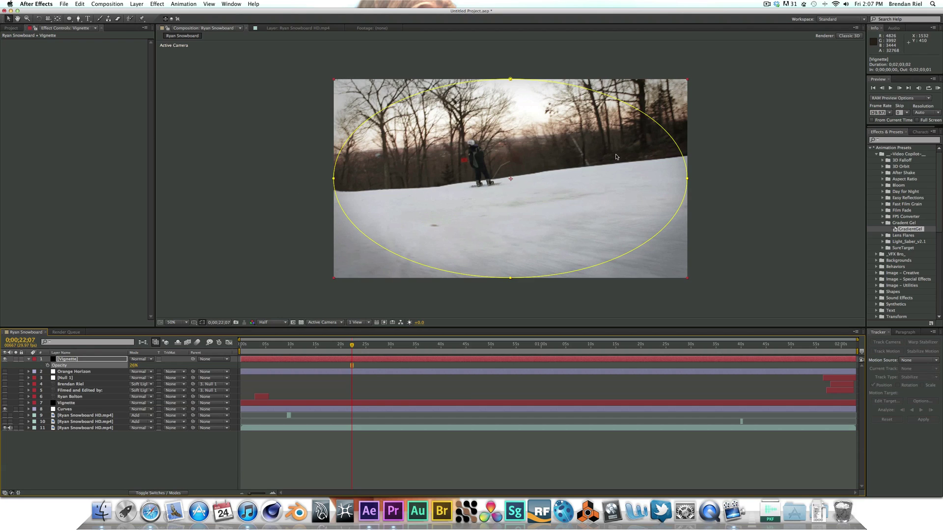
{"action": "left_click", "coordinate": [64, 361]}
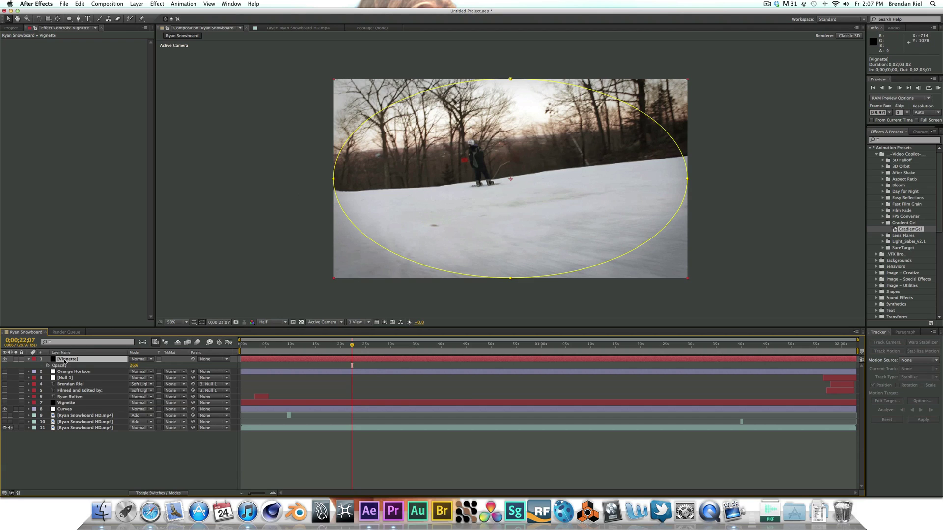
{"action": "key", "text": "Delete"}
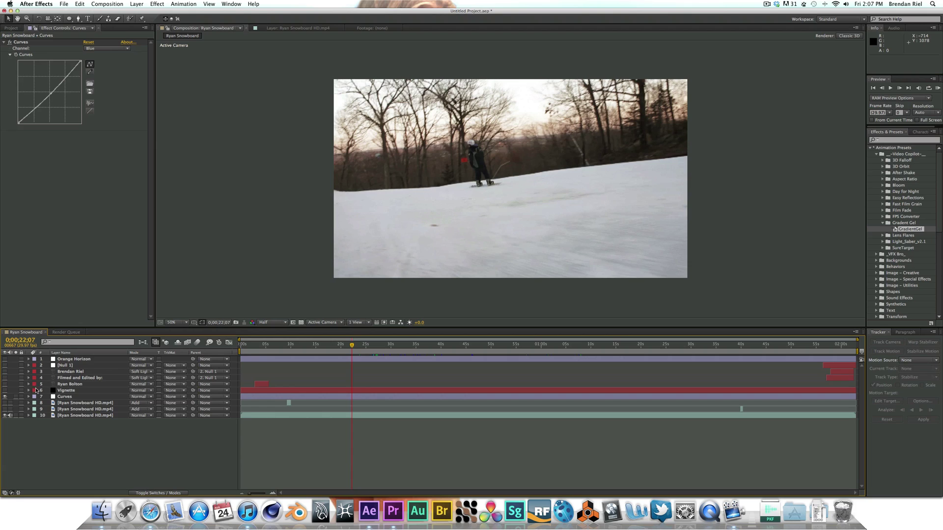
{"action": "left_click", "coordinate": [5, 390]}
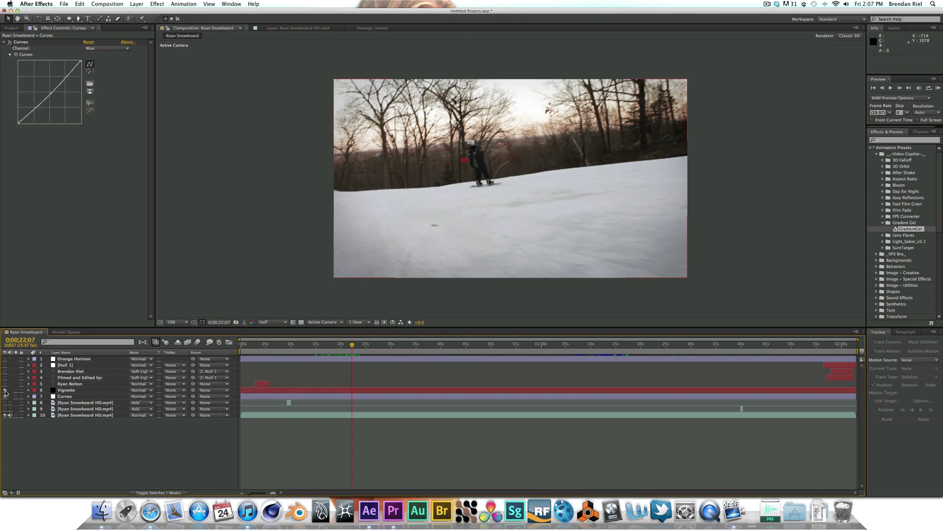
Step: Compare the shot with Curves and Orange Horizon toggled, leave both on, then jump to about 15 s
{"action": "left_click", "coordinate": [69, 361]}
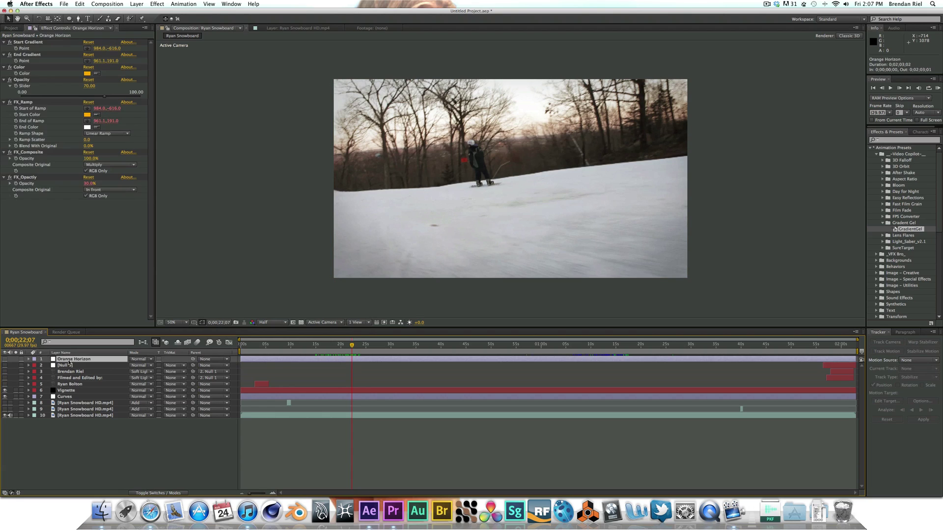
{"action": "left_click", "coordinate": [6, 396]}
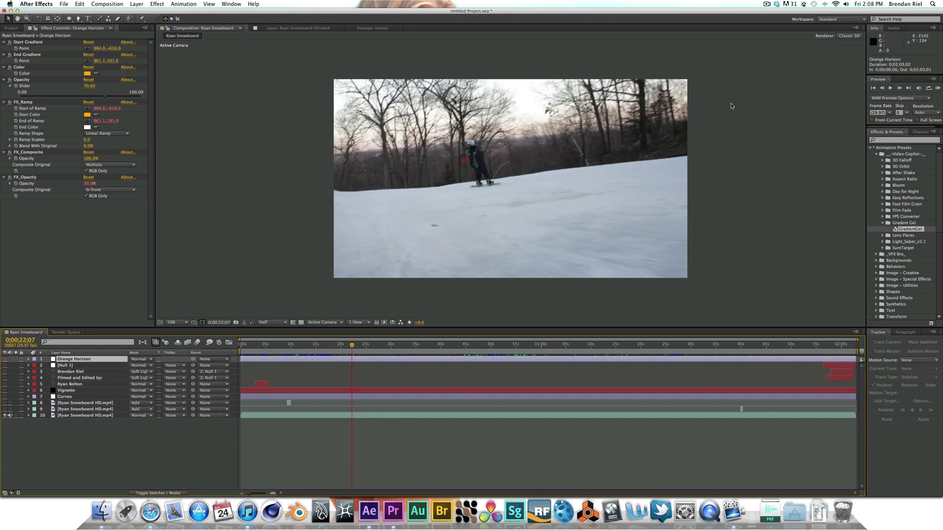
{"action": "left_click", "coordinate": [5, 359]}
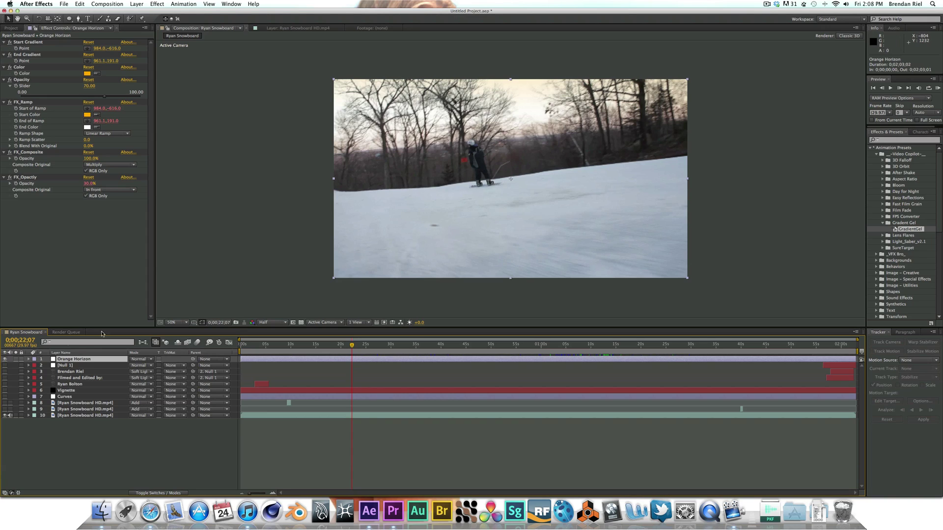
{"action": "left_click", "coordinate": [5, 359]}
{"action": "left_click", "coordinate": [62, 397]}
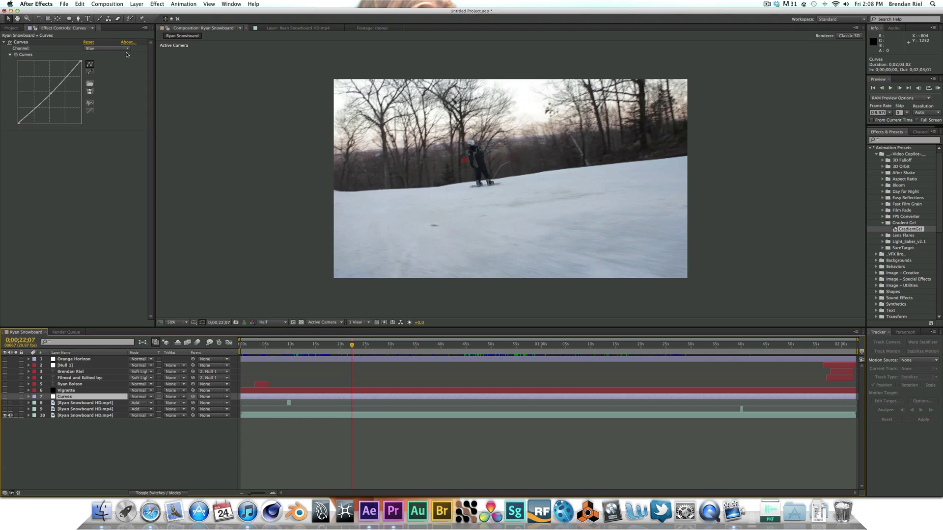
{"action": "left_click", "coordinate": [5, 397]}
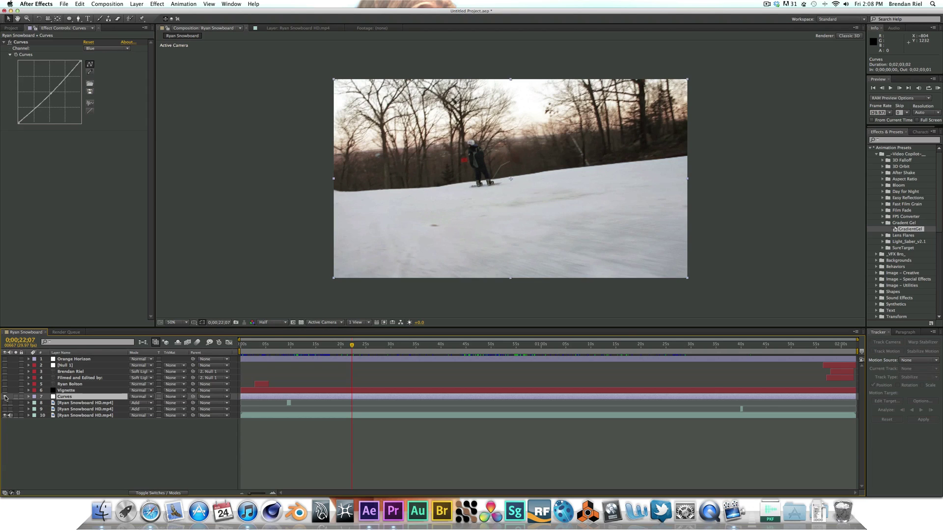
{"action": "left_click", "coordinate": [4, 360]}
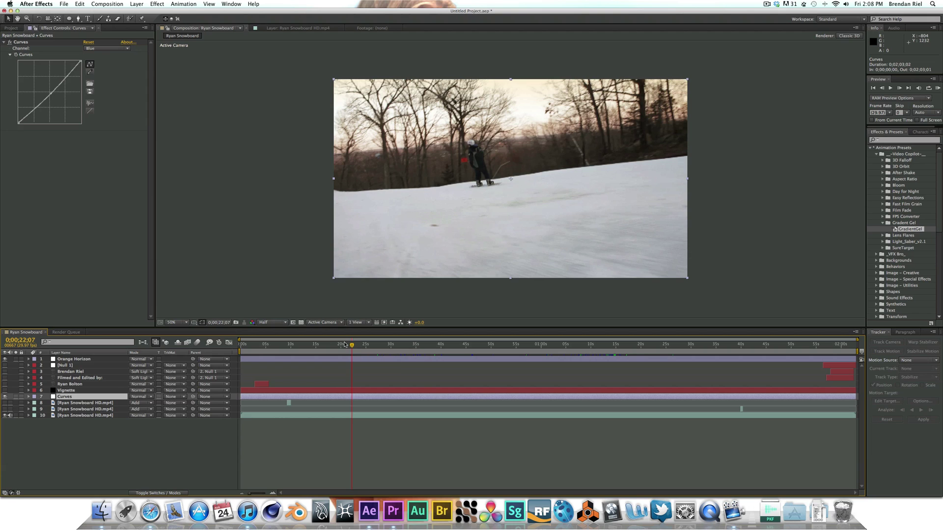
{"action": "left_click", "coordinate": [317, 344]}
Step: Nudge the playhead back to 0;00;14;24 on the rail-slide shot
{"action": "left_click_drag", "start_coordinate": [311, 345], "coordinate": [315, 346]}
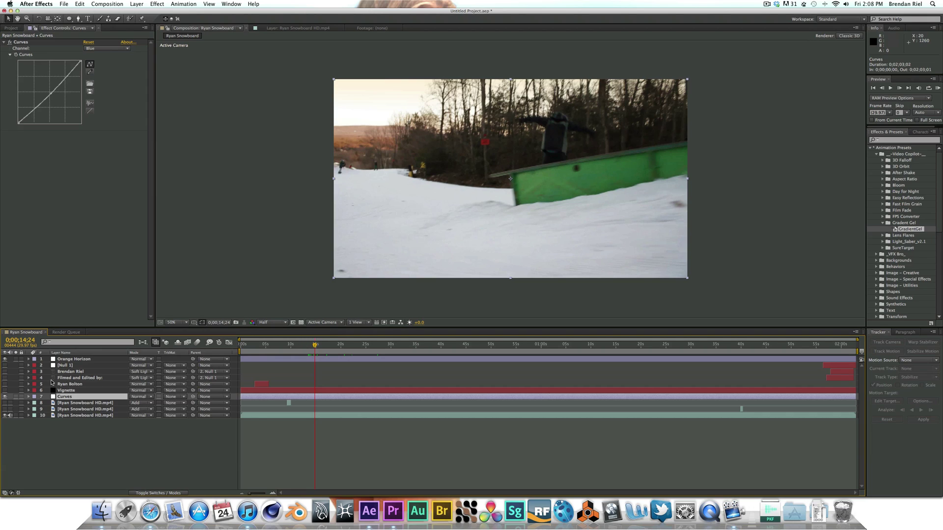
Step: Show Vignette and title layers 2–5, review the end titles, then return to about 10s
{"action": "left_click", "coordinate": [6, 390]}
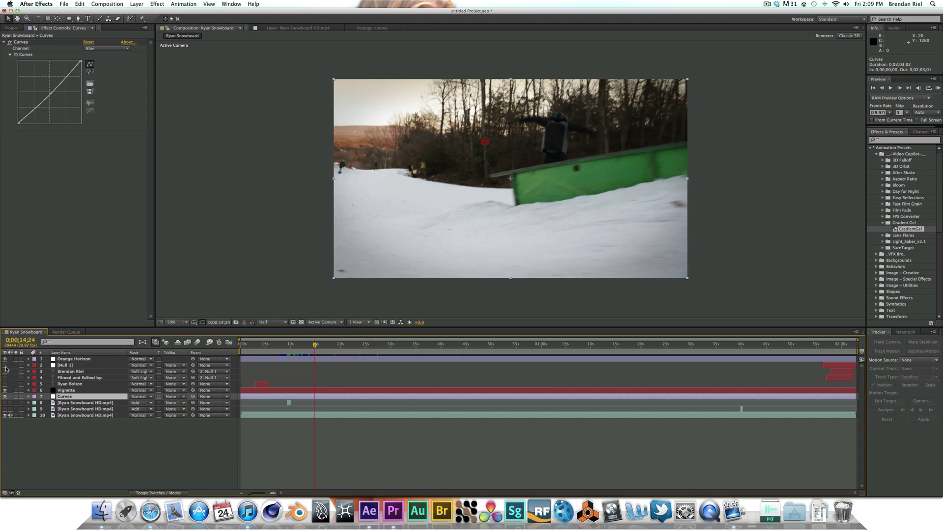
{"action": "left_click_drag", "start_coordinate": [5, 366], "coordinate": [5, 385]}
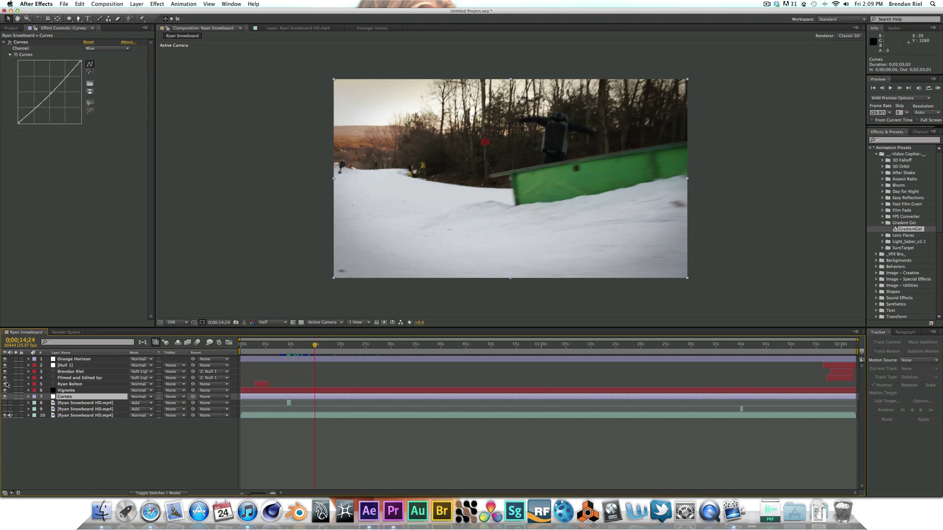
{"action": "left_click", "coordinate": [836, 344]}
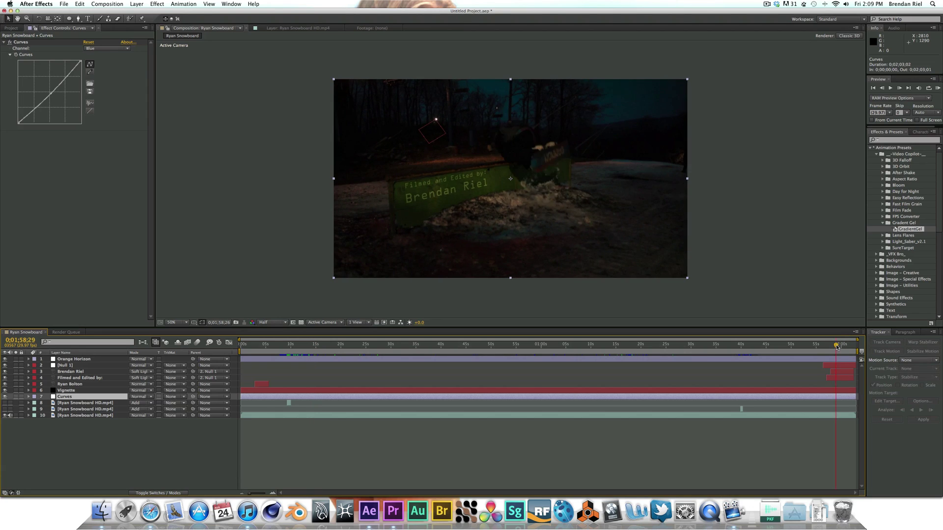
{"action": "left_click_drag", "start_coordinate": [837, 347], "coordinate": [844, 347]}
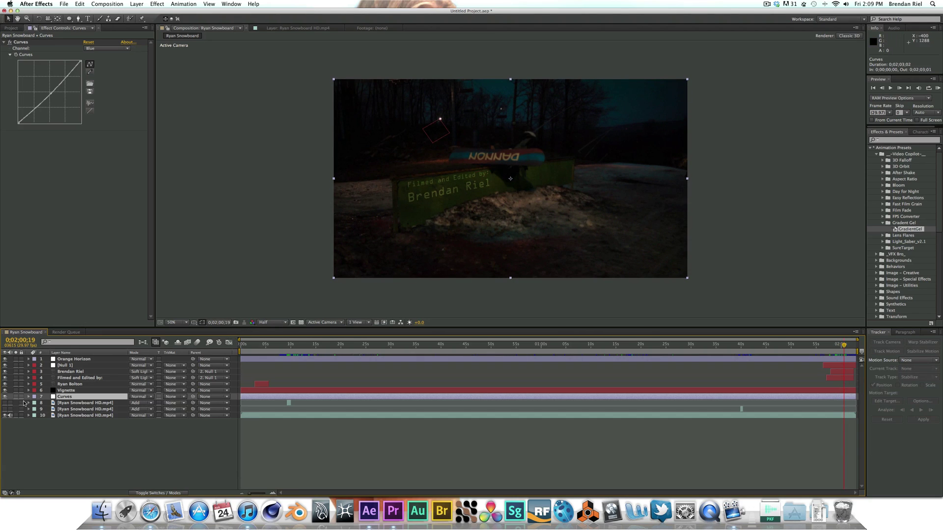
{"action": "left_click_drag", "start_coordinate": [289, 347], "coordinate": [290, 347]}
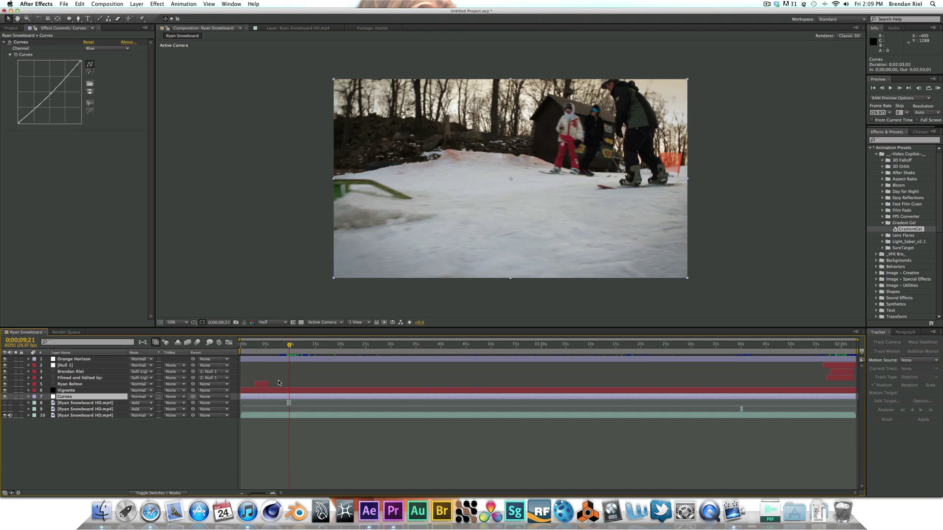
Step: Inspect the footage layer's blending mode options, then select the additive transition clip on layer 8
{"action": "left_click", "coordinate": [269, 418]}
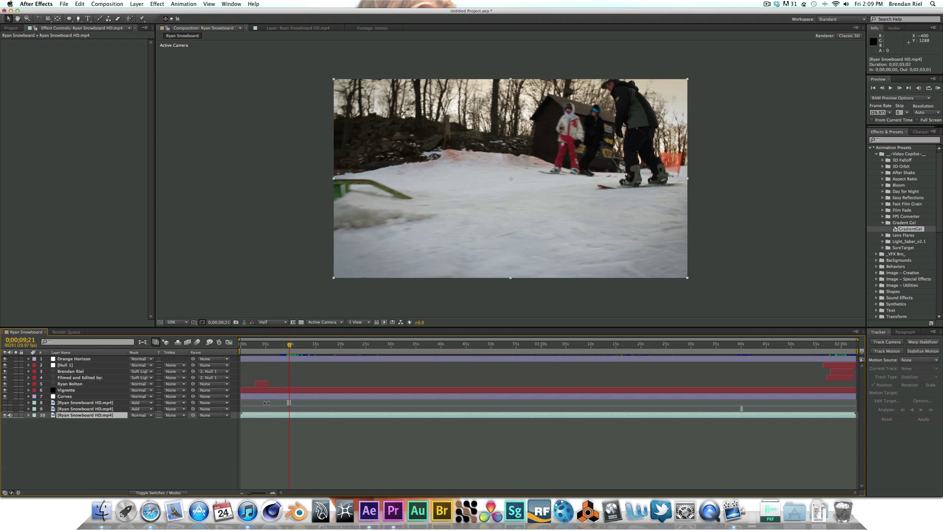
{"action": "left_click", "coordinate": [150, 410]}
{"action": "left_click", "coordinate": [315, 392]}
{"action": "left_click", "coordinate": [289, 403]}
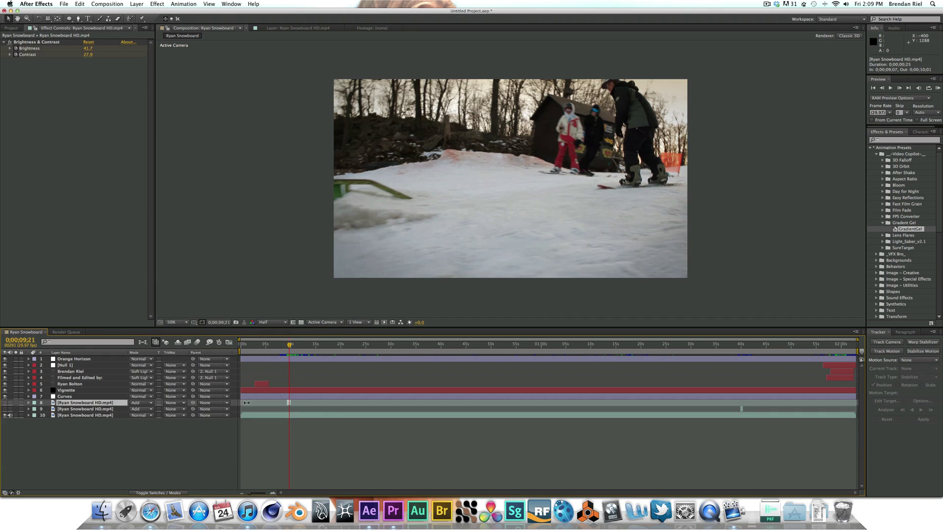
{"action": "left_click_drag", "start_coordinate": [292, 345], "coordinate": [290, 347]}
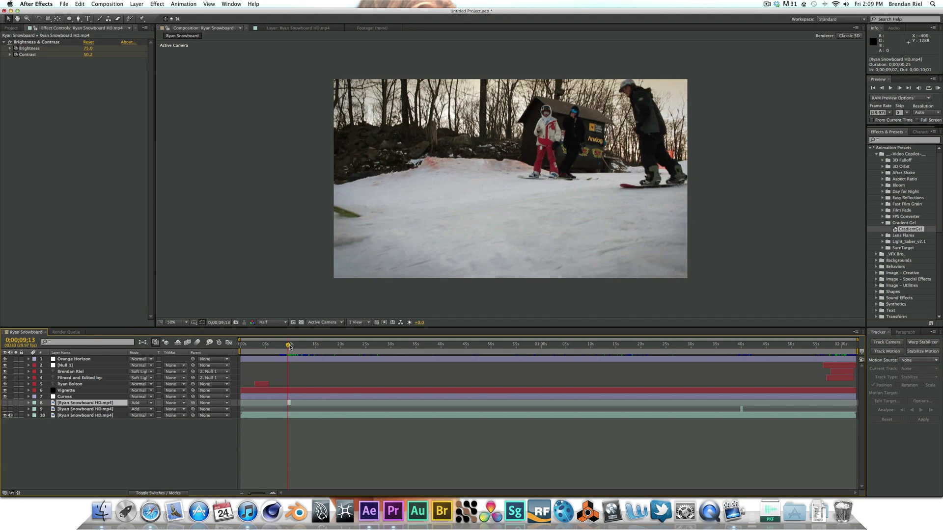
Step: Make transition layers 8 and 9 visible and move to a frame before the transition
{"action": "left_click", "coordinate": [5, 402]}
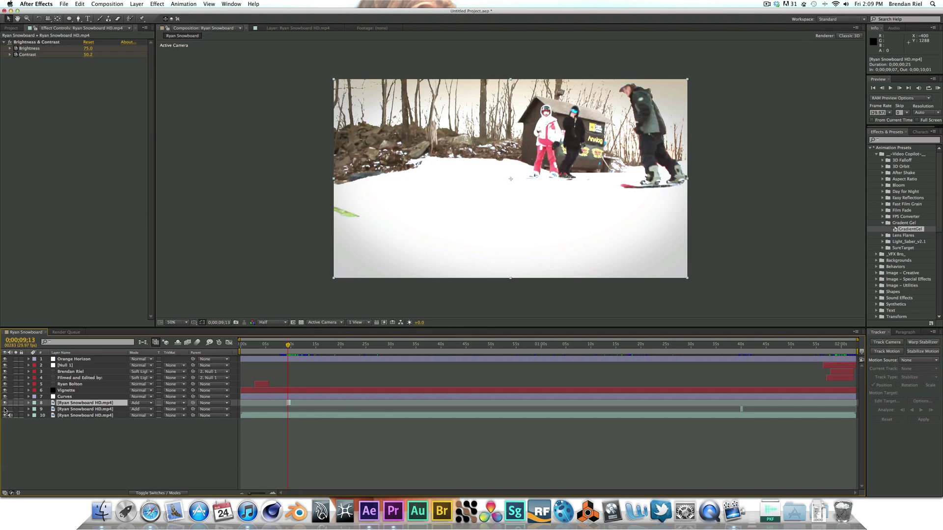
{"action": "left_click", "coordinate": [5, 409]}
{"action": "left_click_drag", "start_coordinate": [290, 347], "coordinate": [289, 345]}
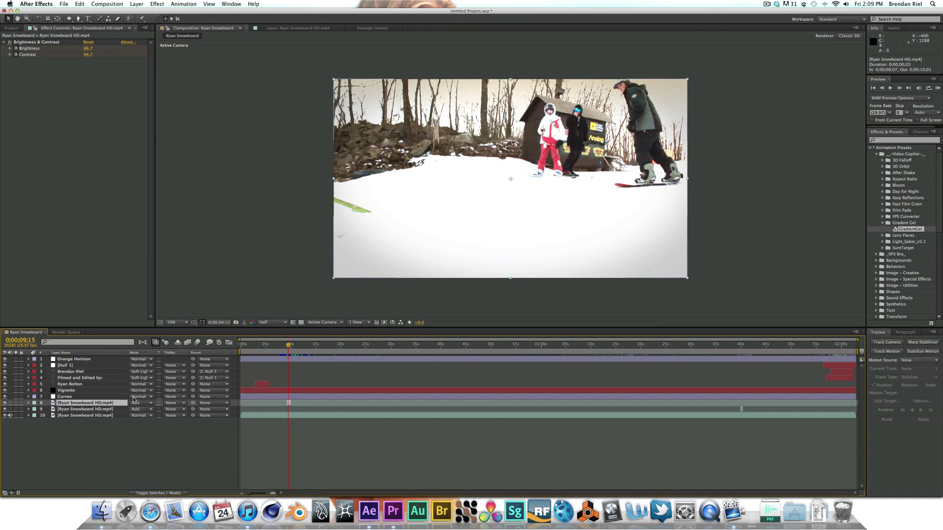
Step: Add Opacity keyframes to the layer 8 transition clip and review the fade on a zoomed timeline
{"action": "key", "text": "alt+shift+t"}
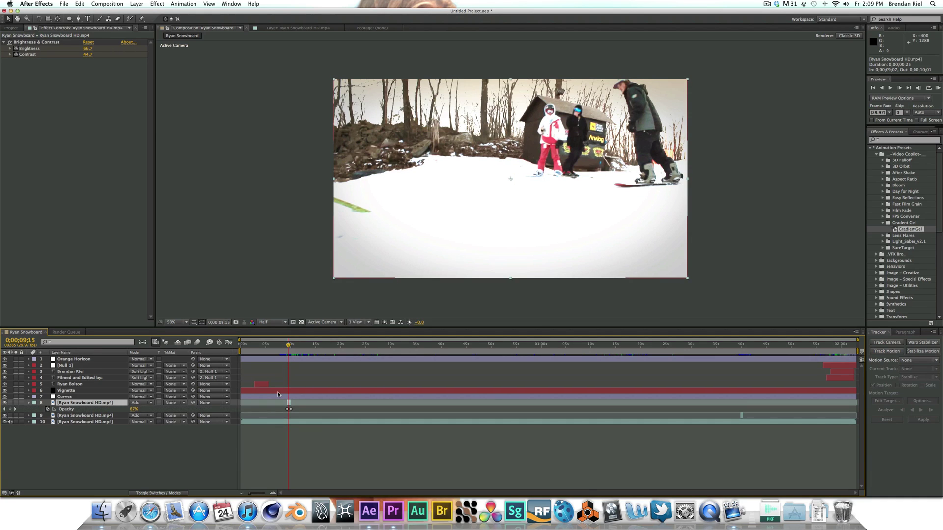
{"action": "key", "text": "="}
{"action": "key", "text": "="}
{"action": "key", "text": "="}
{"action": "key", "text": "="}
{"action": "key", "text": "="}
{"action": "left_click_drag", "start_coordinate": [288, 345], "coordinate": [388, 354]}
{"action": "key", "text": "minus"}
{"action": "key", "text": "minus"}
{"action": "key", "text": "minus"}
{"action": "key", "text": "minus"}
{"action": "key", "text": "minus"}
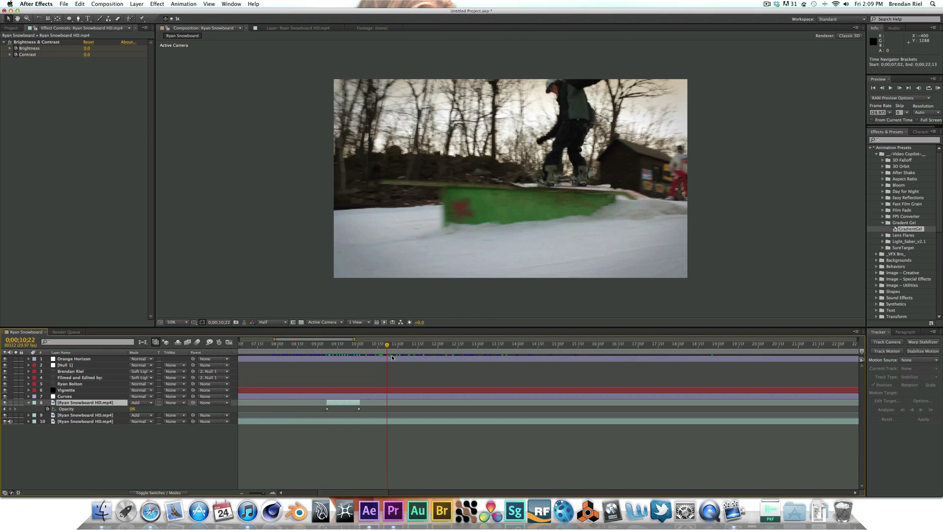
Step: Review the later shots near the end of the edit, then collapse and deselect the transition layer
{"action": "left_click", "coordinate": [742, 347]}
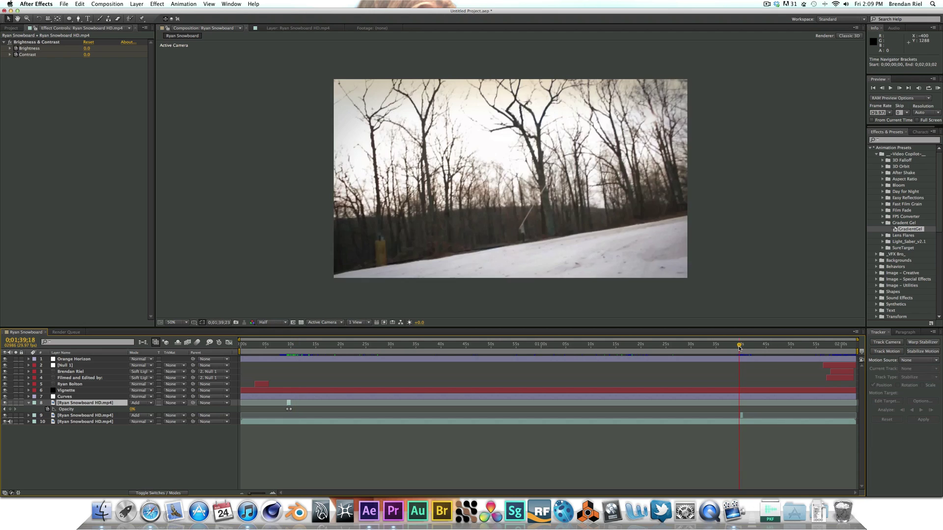
{"action": "left_click_drag", "start_coordinate": [743, 347], "coordinate": [750, 347]}
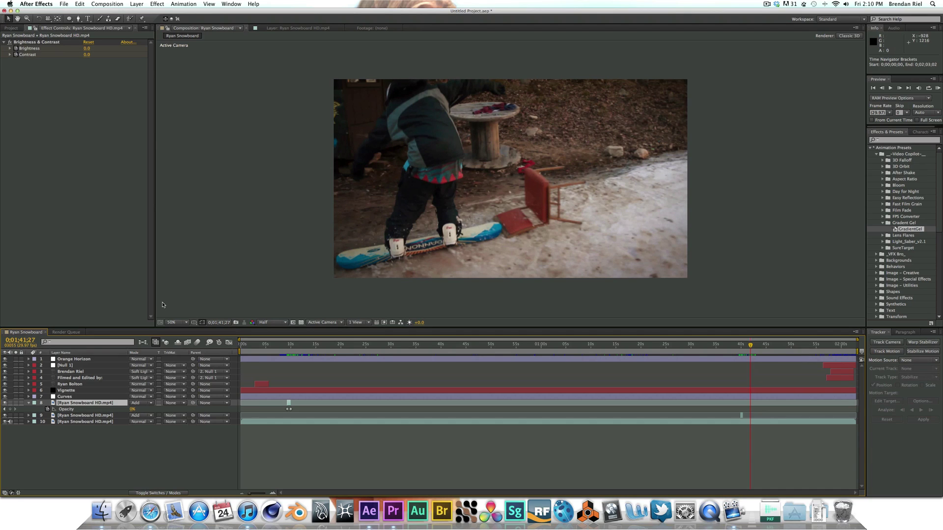
{"action": "left_click", "coordinate": [28, 403]}
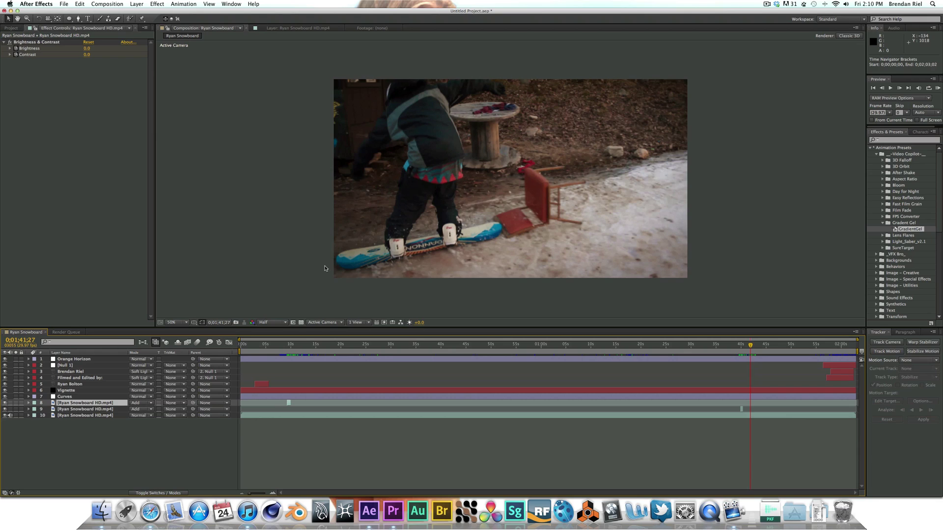
{"action": "left_click", "coordinate": [295, 175]}
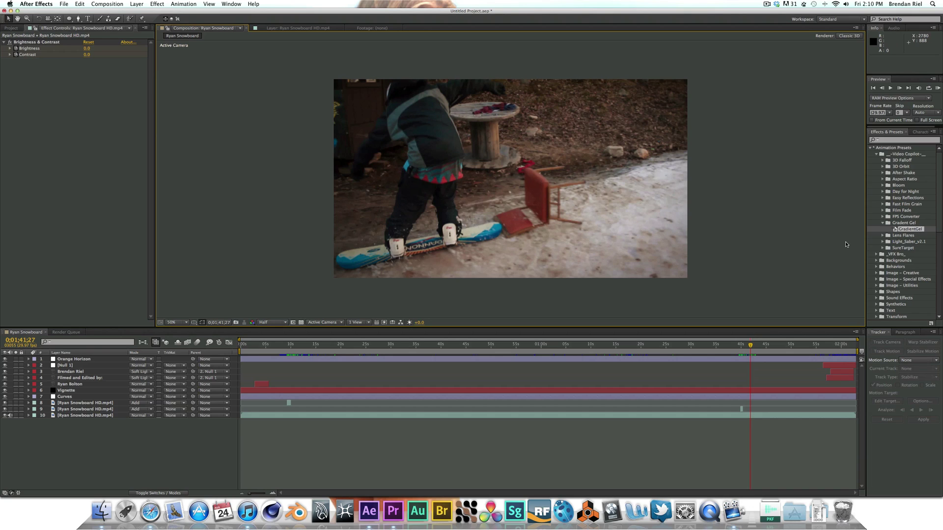
Step: Review Orange Horizon's Start Gradient, End Gradient, Color and Opacity (70.00) settings
{"action": "left_click", "coordinate": [583, 252]}
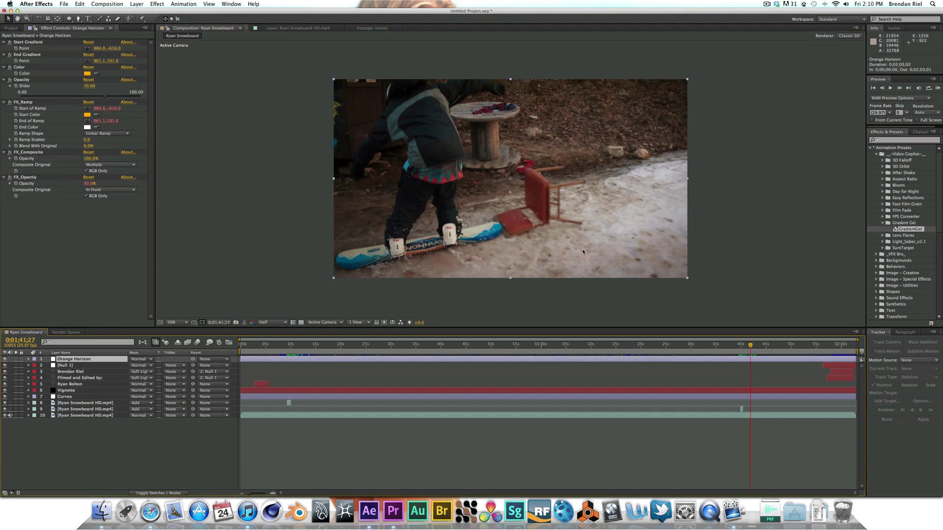
{"action": "left_click", "coordinate": [42, 42]}
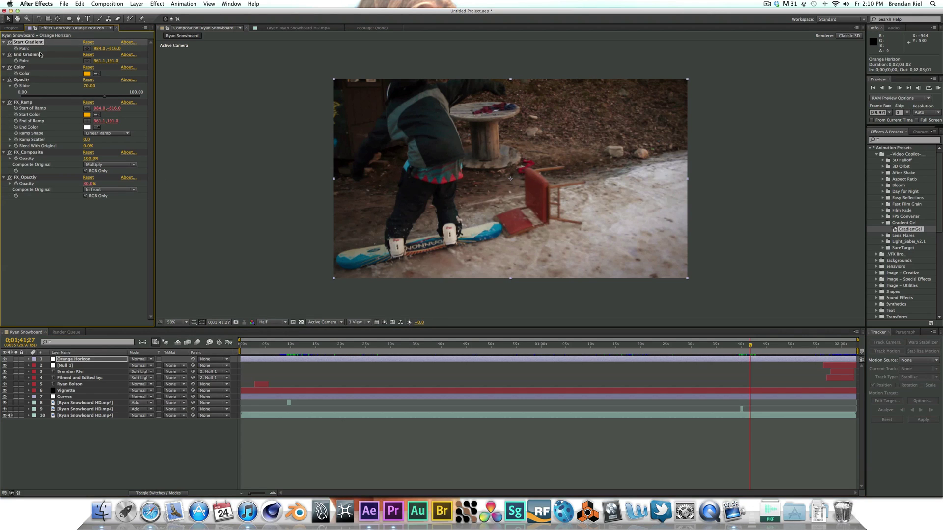
{"action": "left_click", "coordinate": [41, 54]}
{"action": "left_click", "coordinate": [30, 68]}
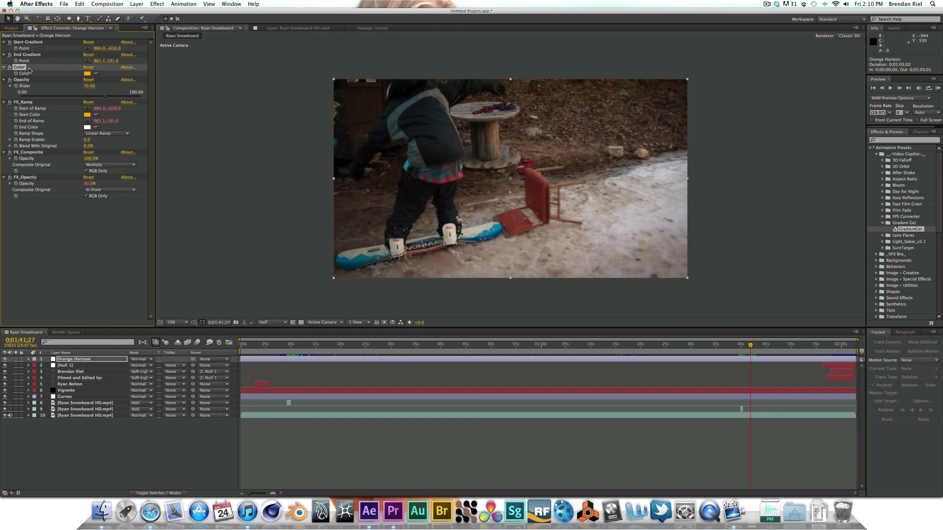
{"action": "left_click", "coordinate": [29, 79]}
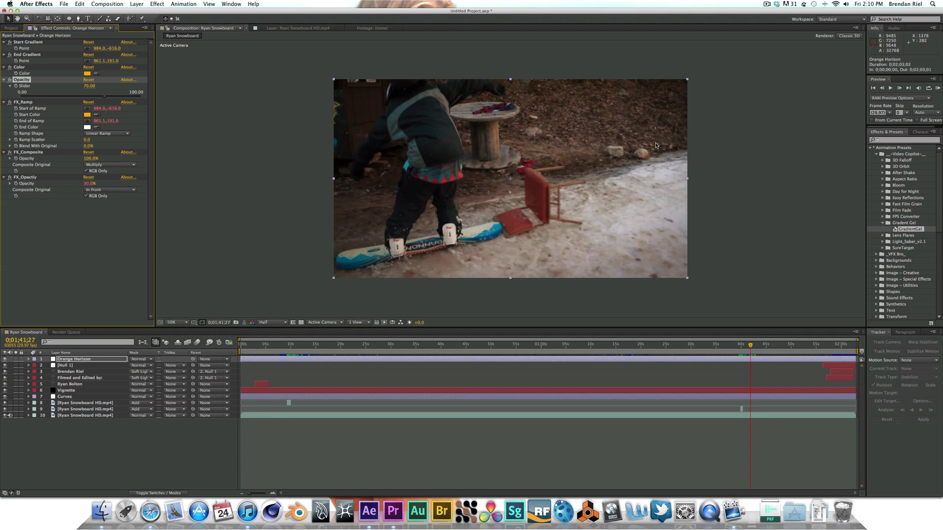
{"action": "left_click", "coordinate": [293, 161]}
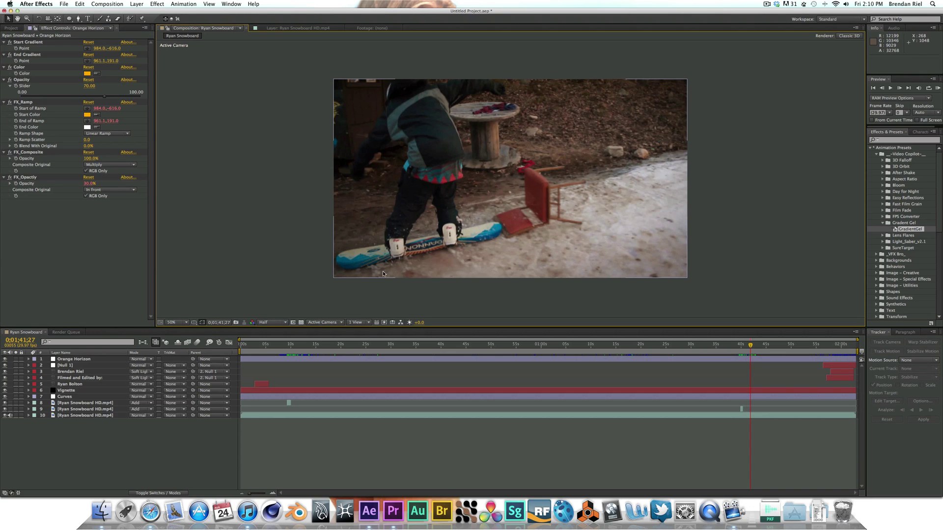